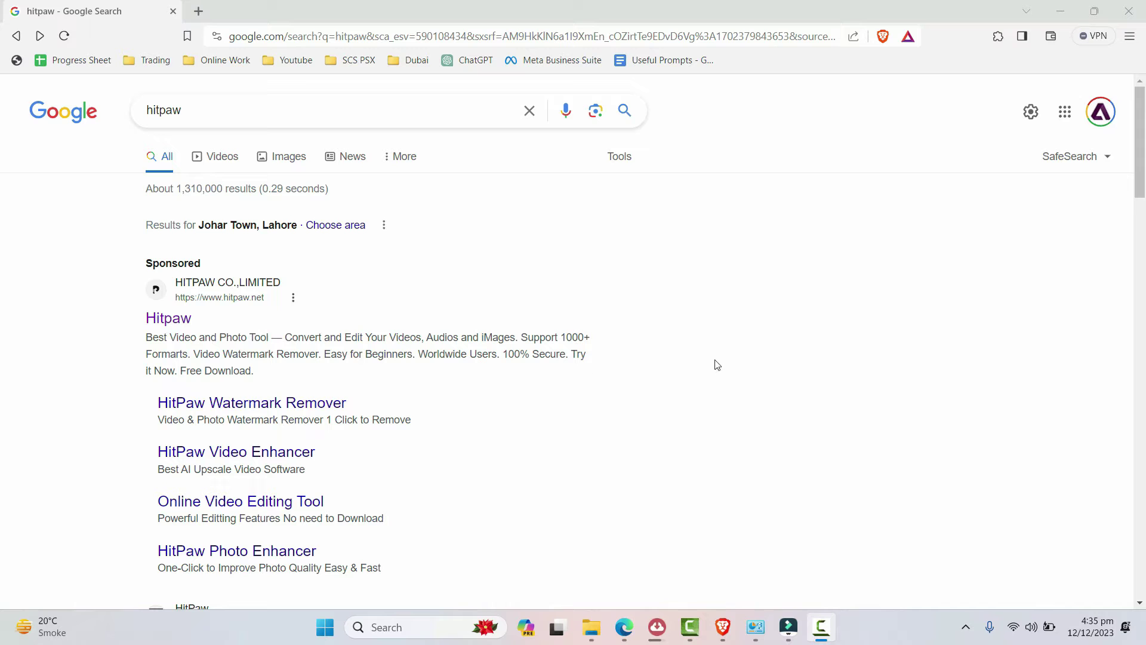
Step: Open the sponsored Hitpaw result from the Google search; it fails with 'This site can't be reached'
{"action": "scroll", "coordinate": [340, 337], "scroll_direction": "down", "scroll_amount": 2}
{"action": "scroll", "coordinate": [341, 340], "scroll_direction": "up", "scroll_amount": 2}
{"action": "left_click", "coordinate": [173, 318]}
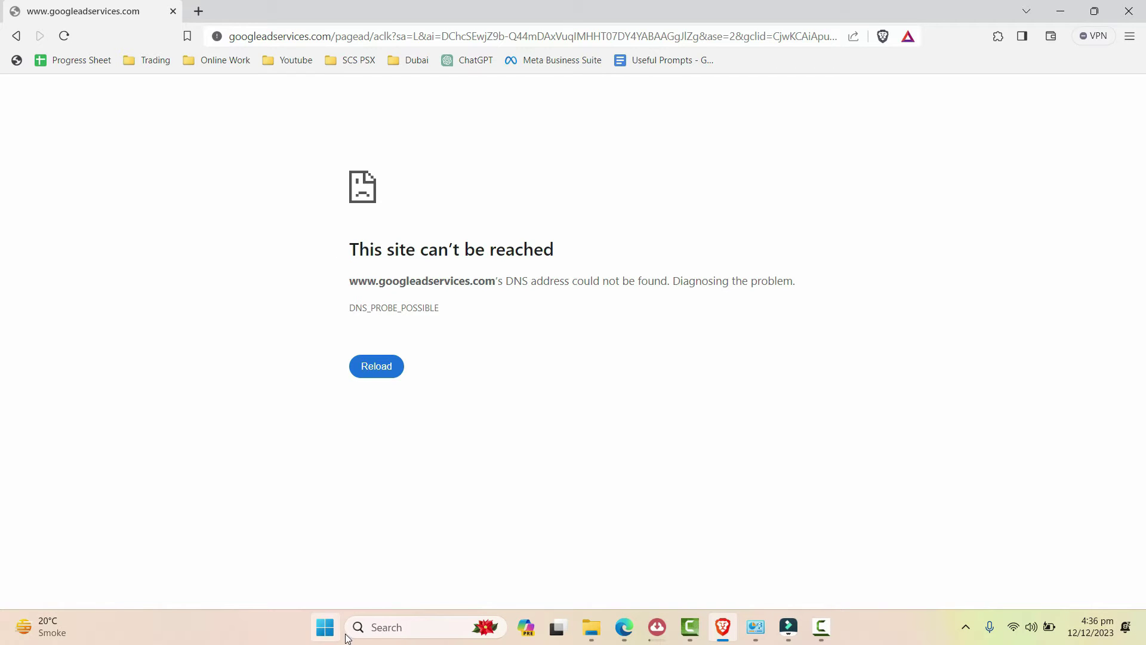
Step: Open the Wi-Fi (Flash fiber) connection's Properties through Control Panel's Network and Sharing Center
{"action": "left_click", "coordinate": [318, 632]}
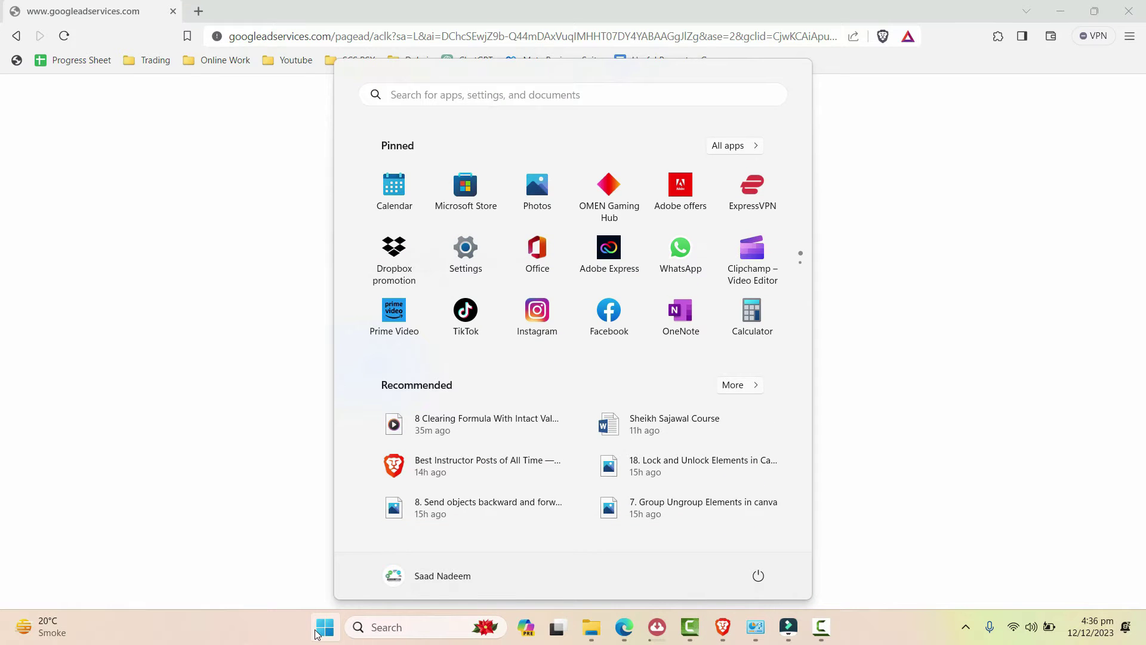
{"action": "type", "text": "contr"}
{"action": "key", "text": "Return"}
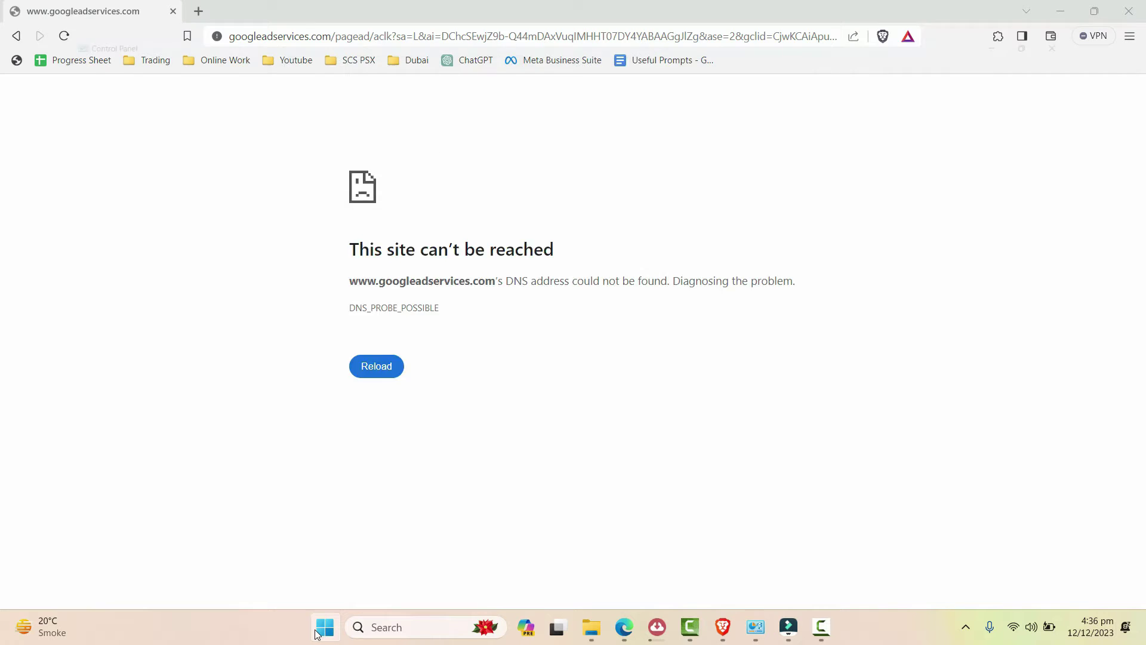
{"action": "left_click", "coordinate": [418, 186]}
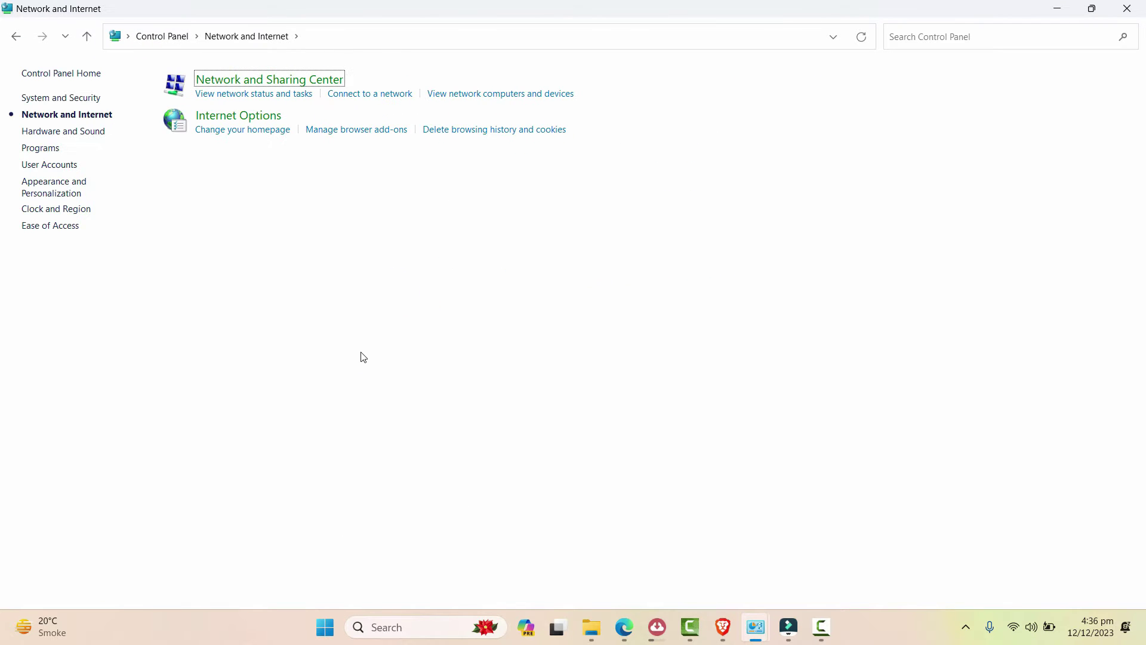
{"action": "left_click", "coordinate": [267, 82]}
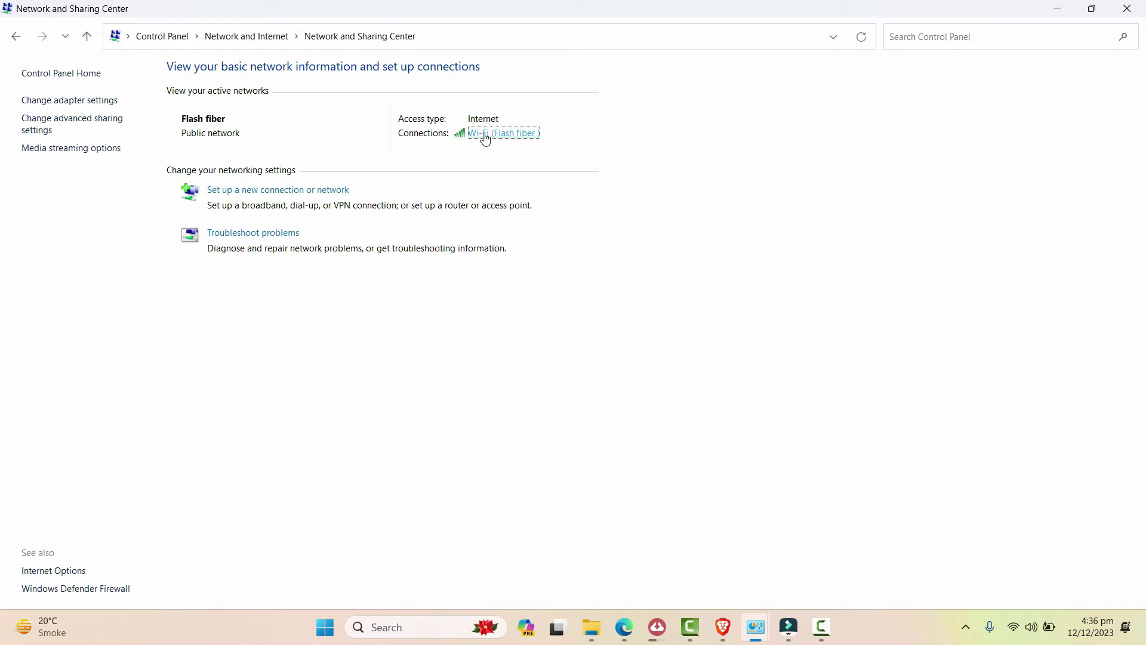
{"action": "left_click", "coordinate": [522, 136]}
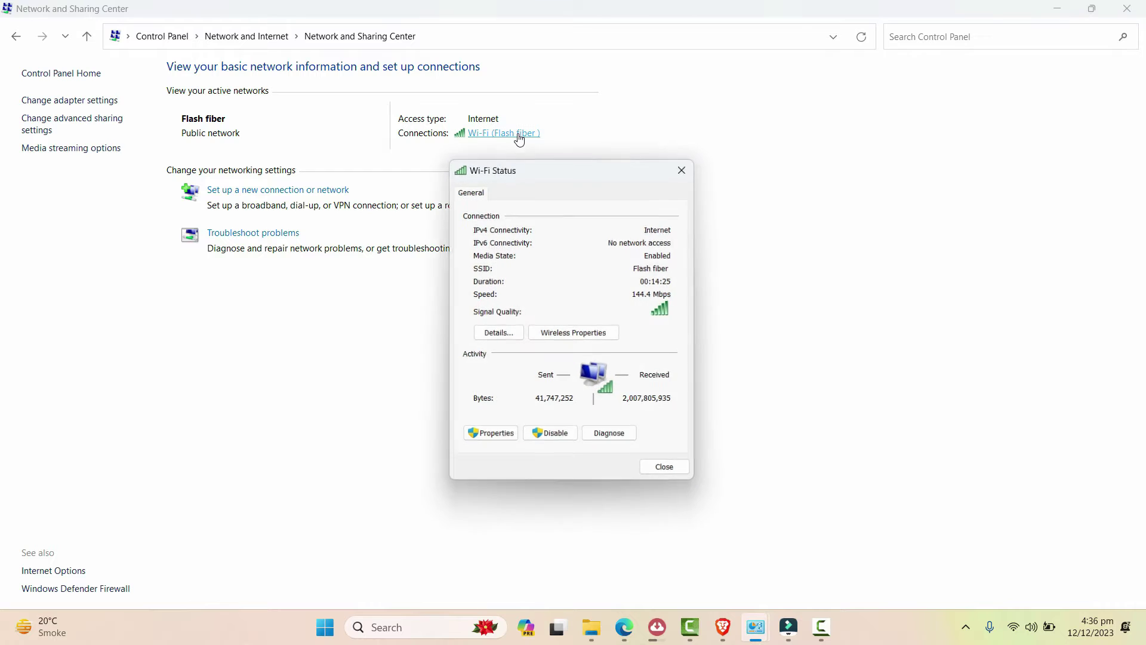
{"action": "left_click", "coordinate": [489, 436]}
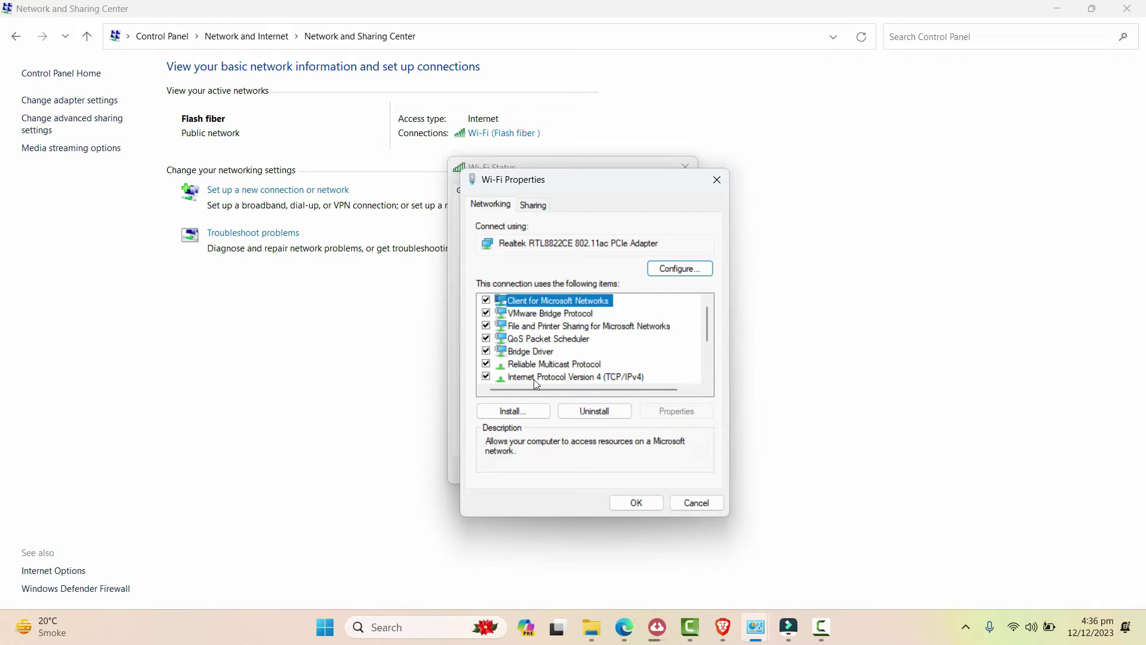
Step: With IPv6 left unchecked, open the Internet Protocol Version 4 (TCP/IPv4) Properties
{"action": "left_click", "coordinate": [588, 378]}
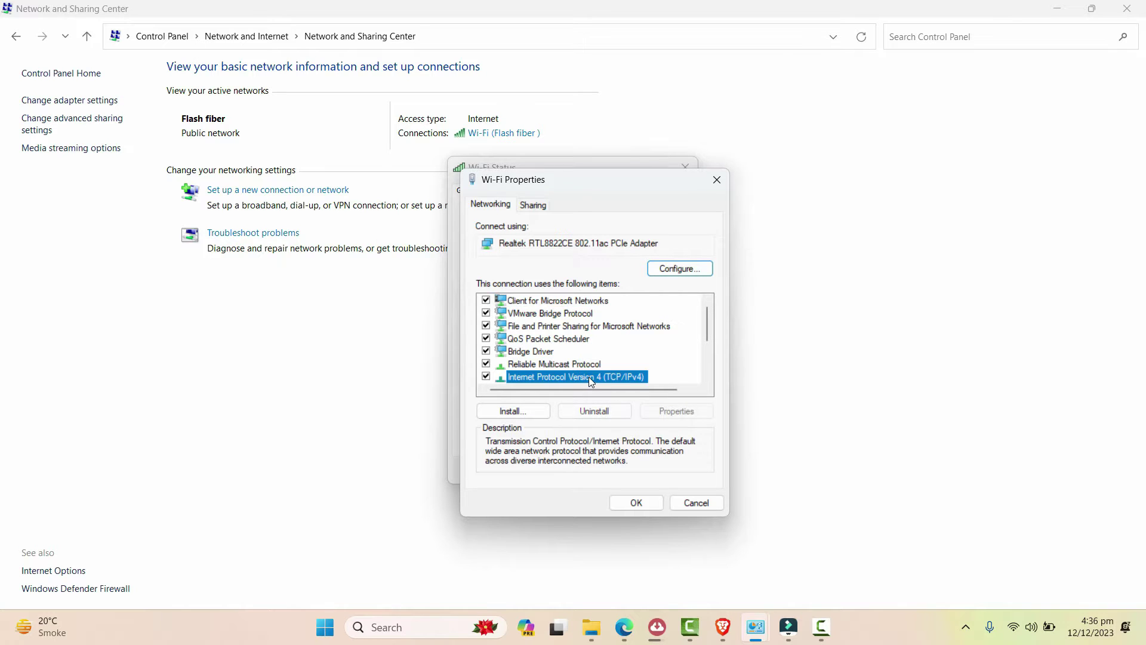
{"action": "scroll", "coordinate": [693, 359], "scroll_direction": "down", "scroll_amount": 2}
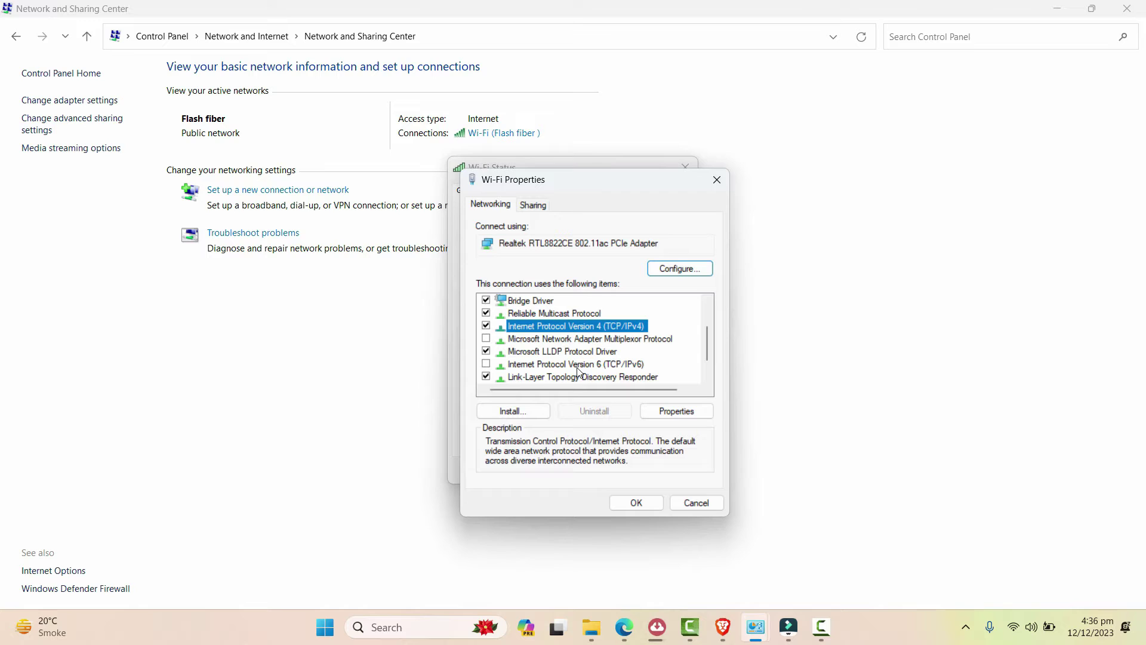
{"action": "left_click", "coordinate": [485, 365]}
{"action": "left_click", "coordinate": [486, 365]}
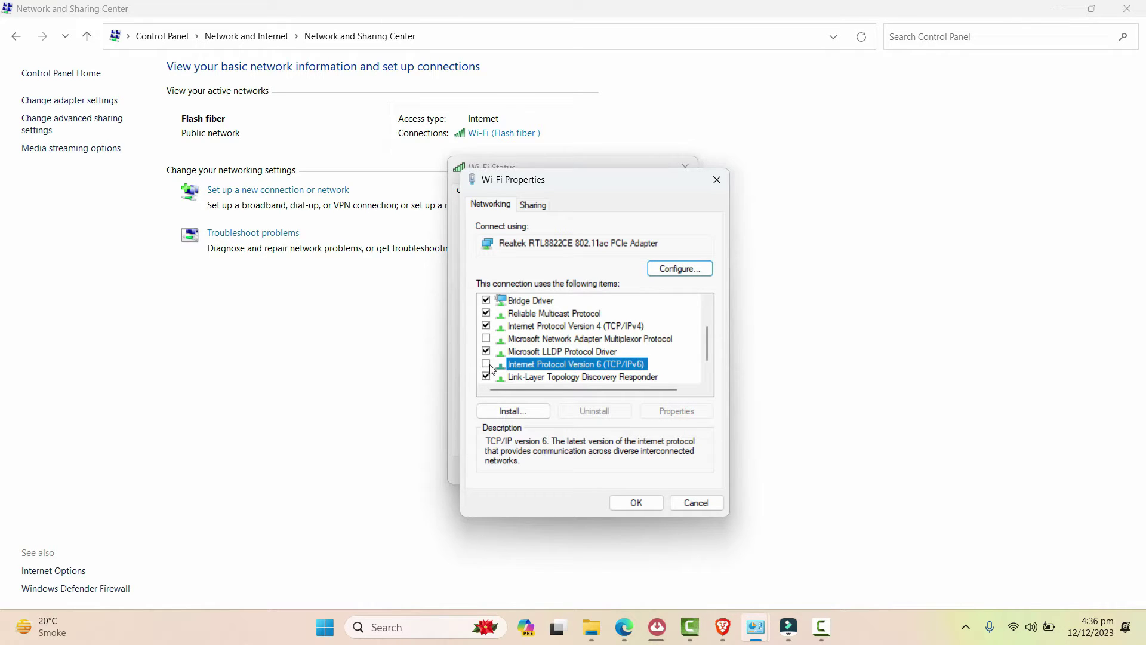
{"action": "left_click", "coordinate": [486, 364]}
{"action": "left_click", "coordinate": [602, 326]}
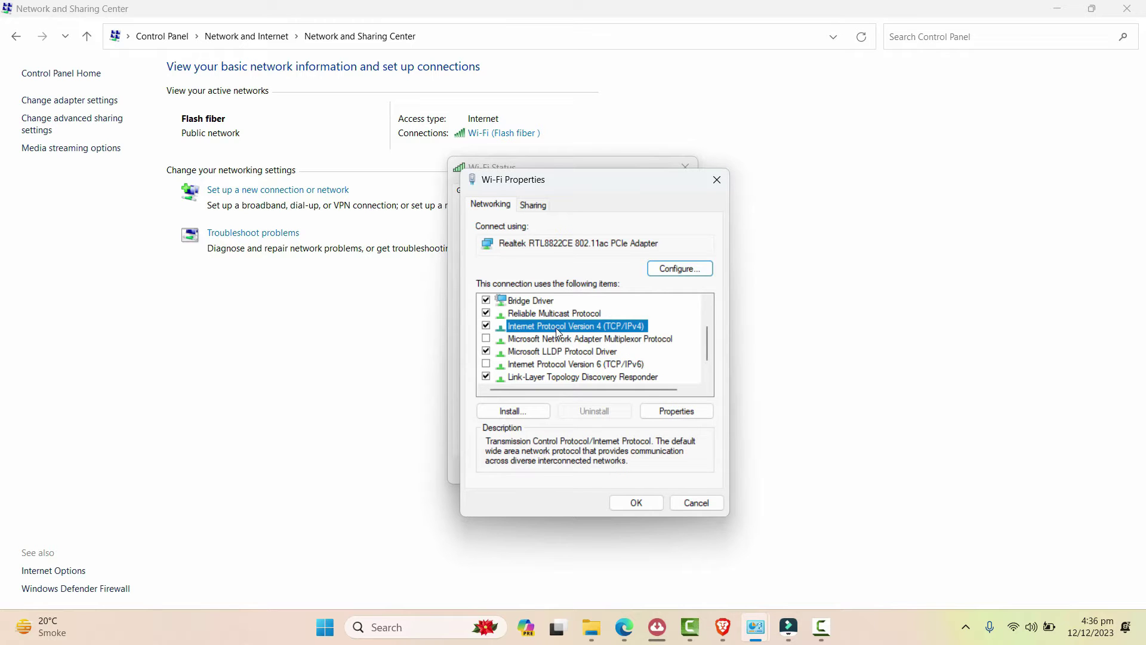
{"action": "left_click", "coordinate": [676, 411]}
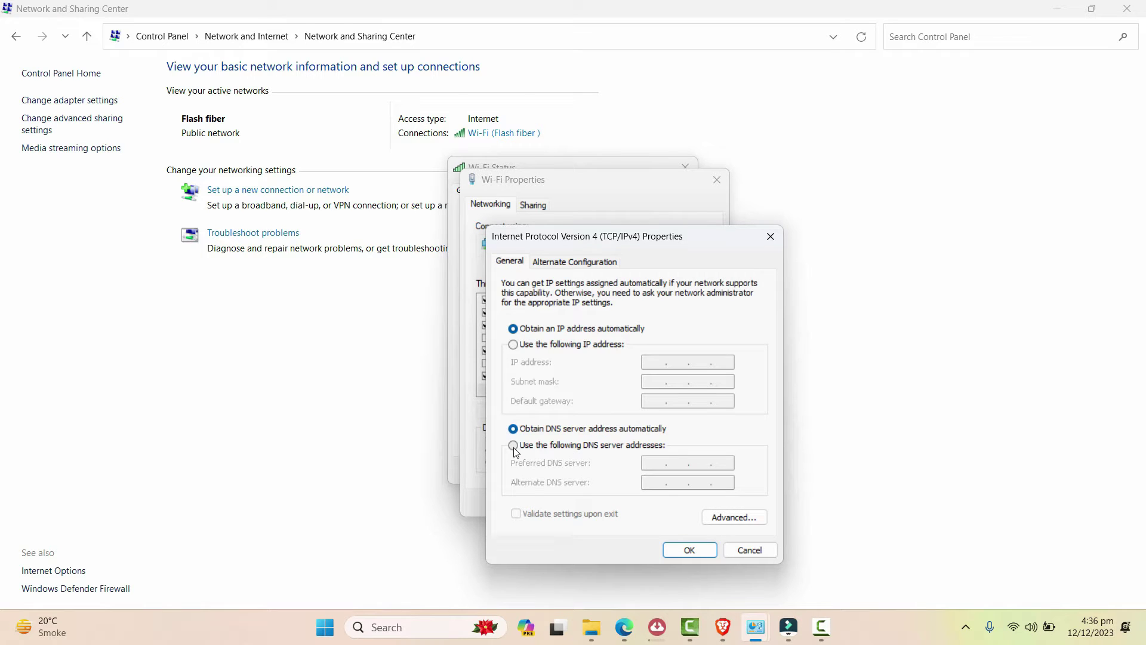
Step: Set preferred DNS 8.8.8.8 and alternate 8.8.4.4, confirm, and close Wi-Fi Properties
{"action": "left_click", "coordinate": [514, 449]}
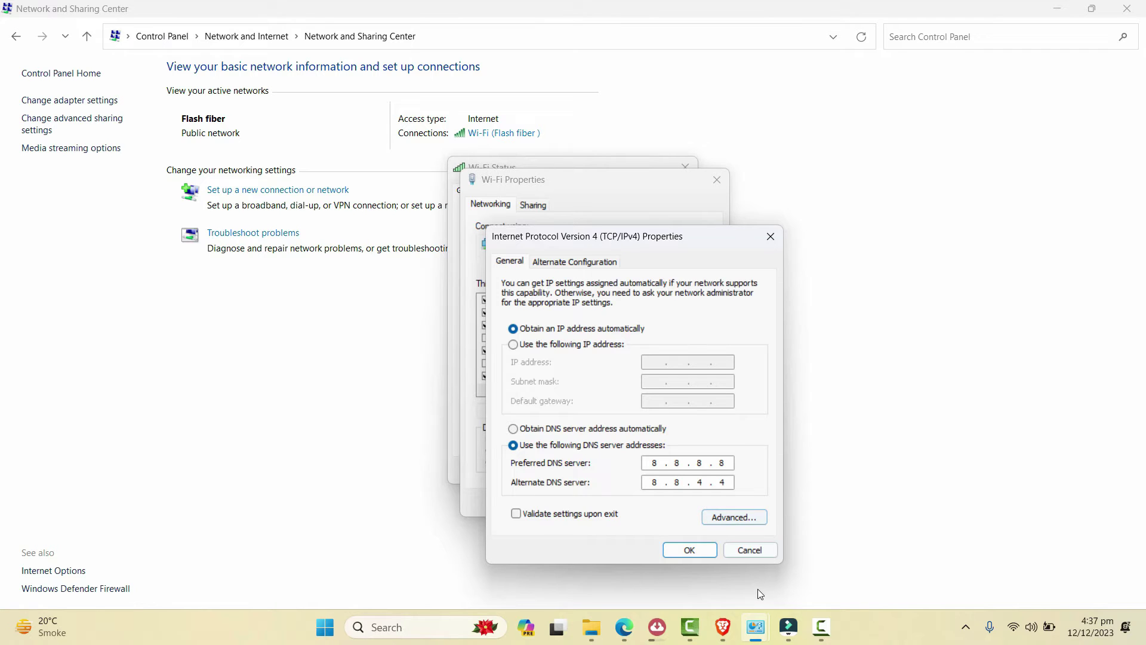
{"action": "left_click", "coordinate": [707, 553]}
{"action": "left_click", "coordinate": [632, 504]}
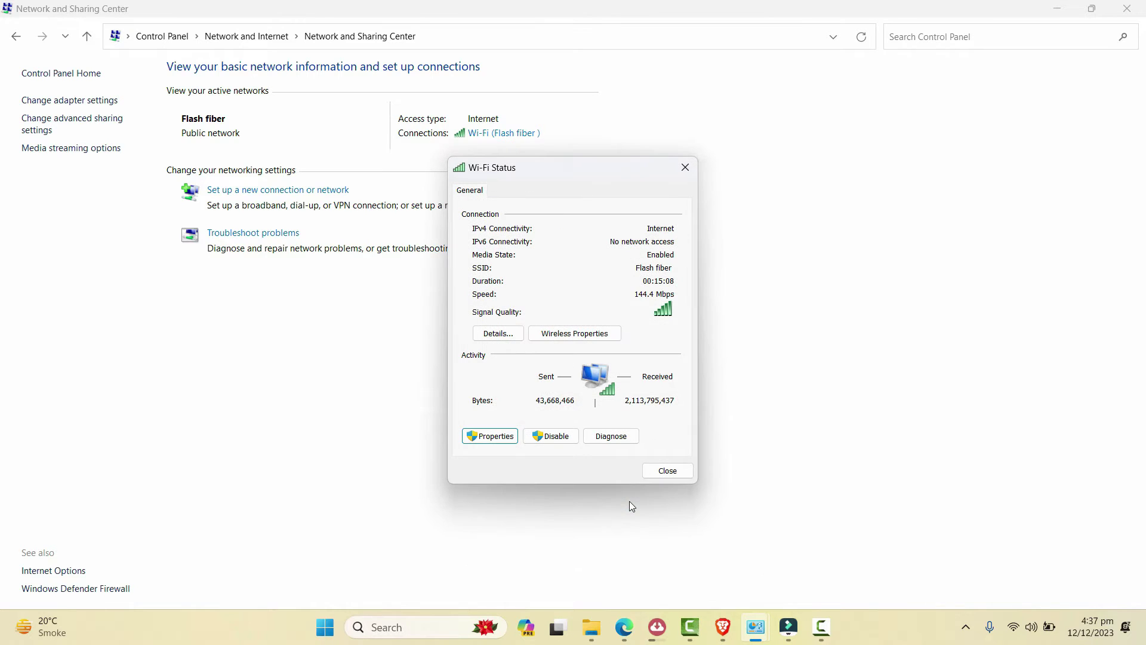
Step: Reload hitpaw.net in Brave from the Google results and dismiss its notification permission prompt
{"action": "left_click", "coordinate": [668, 475]}
{"action": "left_click", "coordinate": [726, 627]}
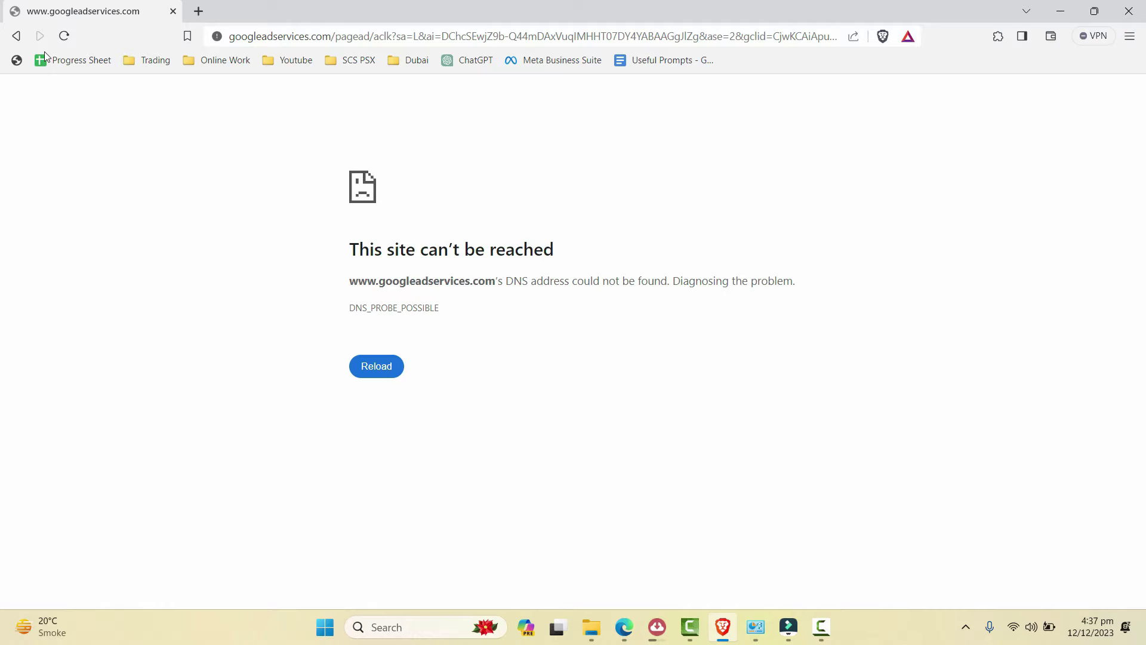
{"action": "left_click", "coordinate": [16, 35]}
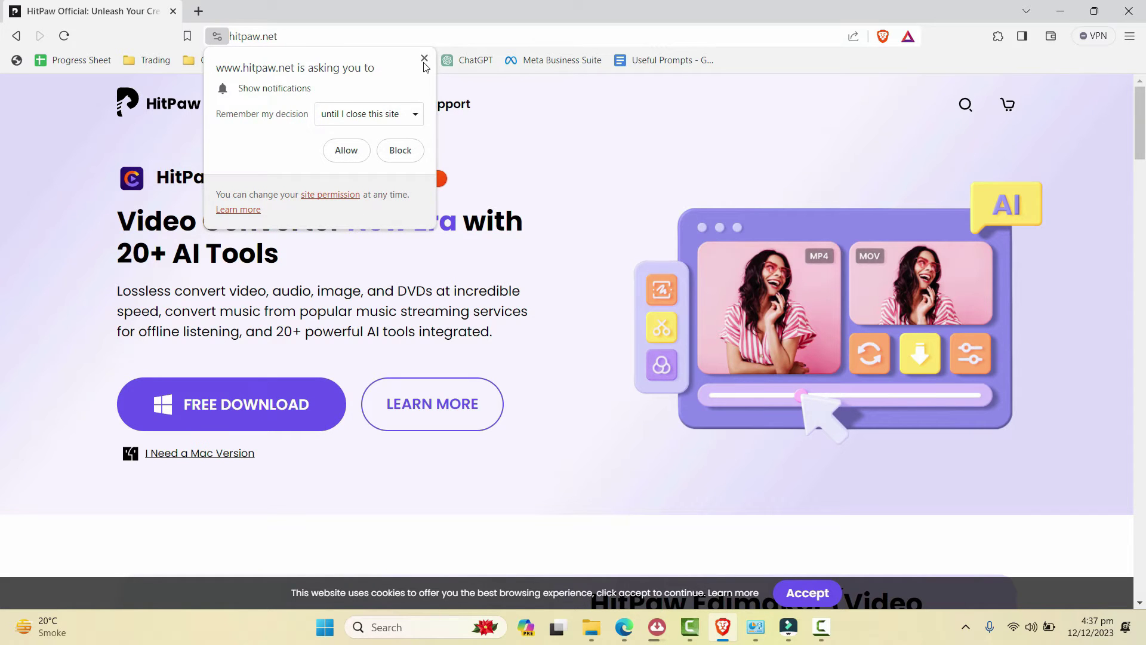
{"action": "left_click", "coordinate": [424, 58]}
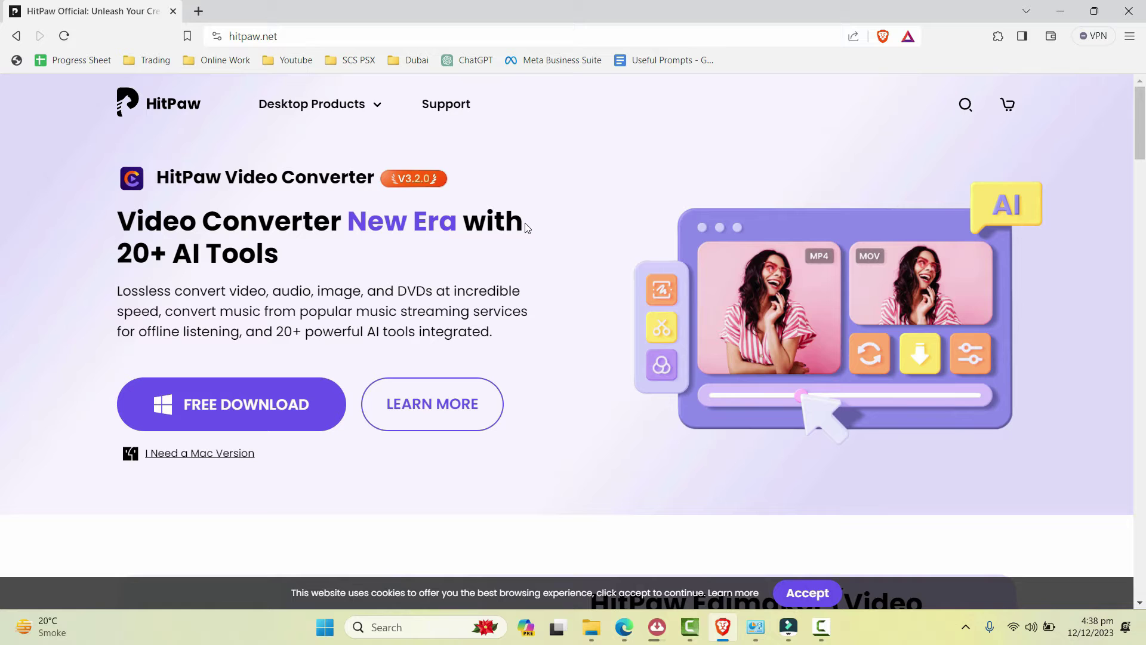
Step: Launch Command Prompt from a Start search for 'cmd', then close it again
{"action": "left_click", "coordinate": [325, 627]}
{"action": "type", "text": "cmd"}
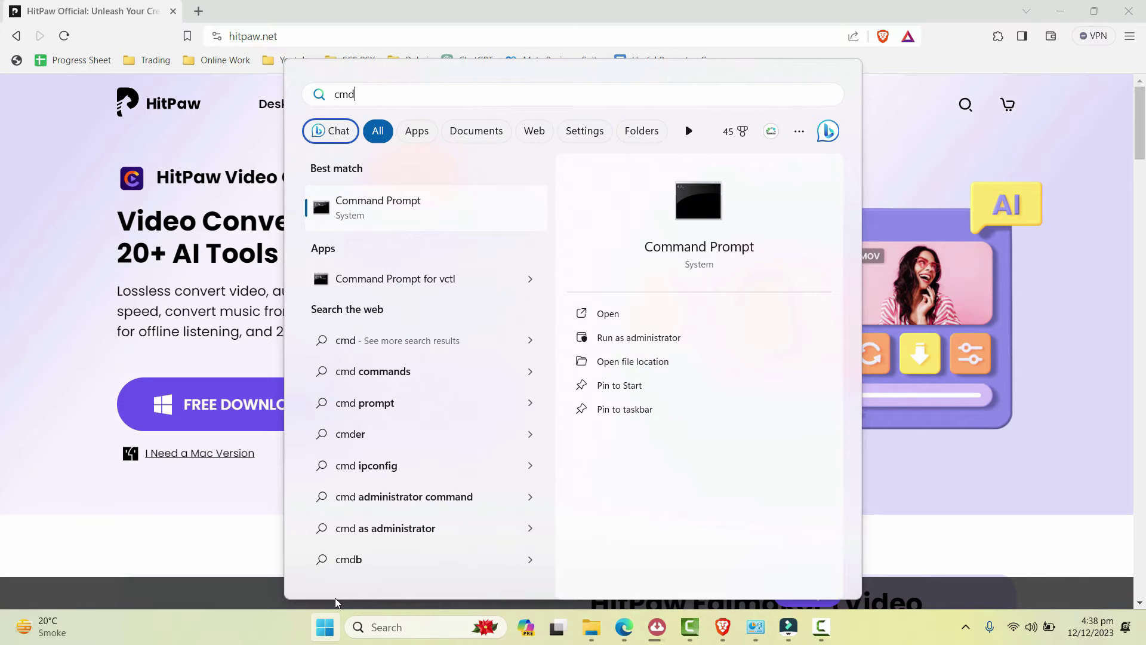
{"action": "left_click", "coordinate": [345, 202]}
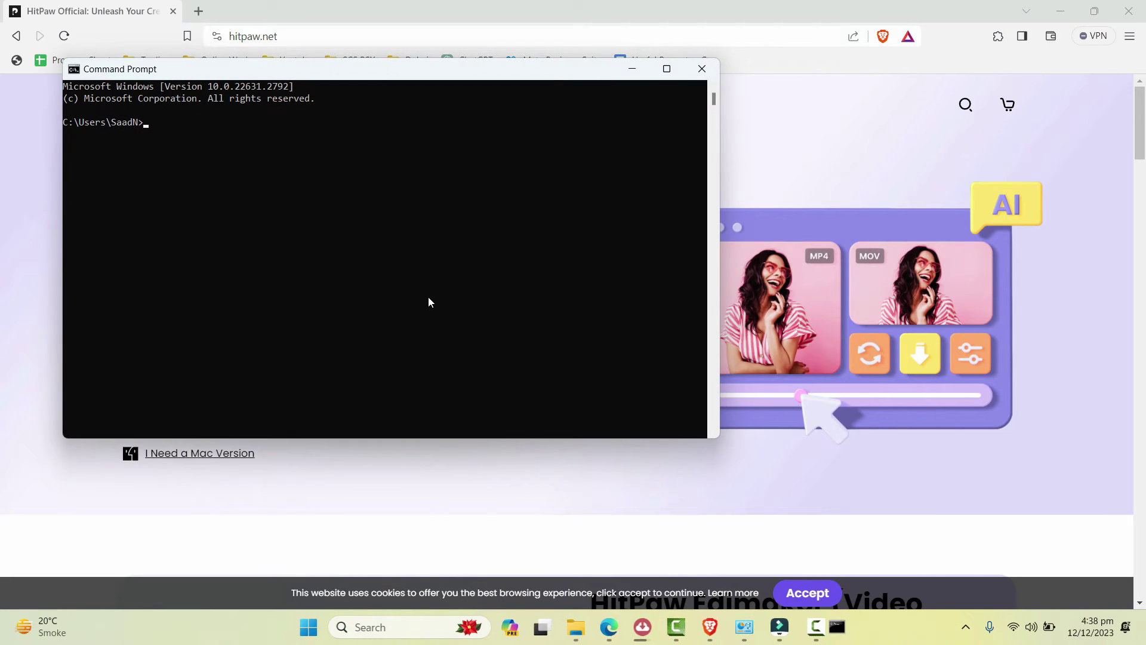
{"action": "left_click", "coordinate": [702, 69]}
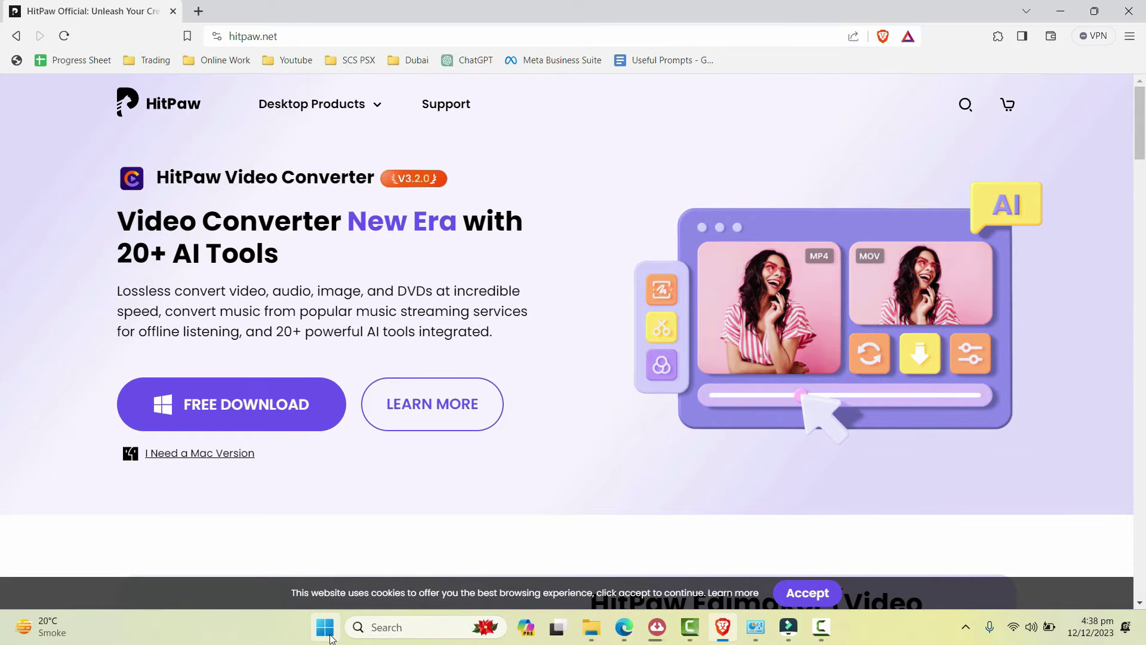
Step: Run Command Prompt as administrator from the Start search and maximize its window
{"action": "left_click", "coordinate": [326, 628]}
{"action": "type", "text": "cm"}
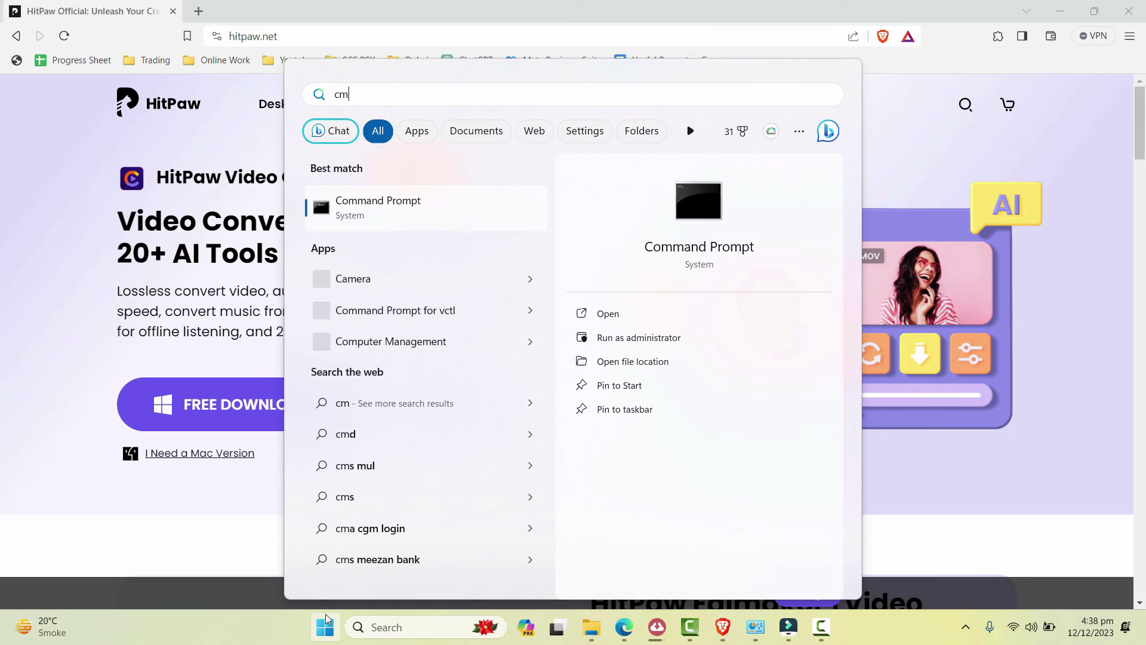
{"action": "type", "text": "d"}
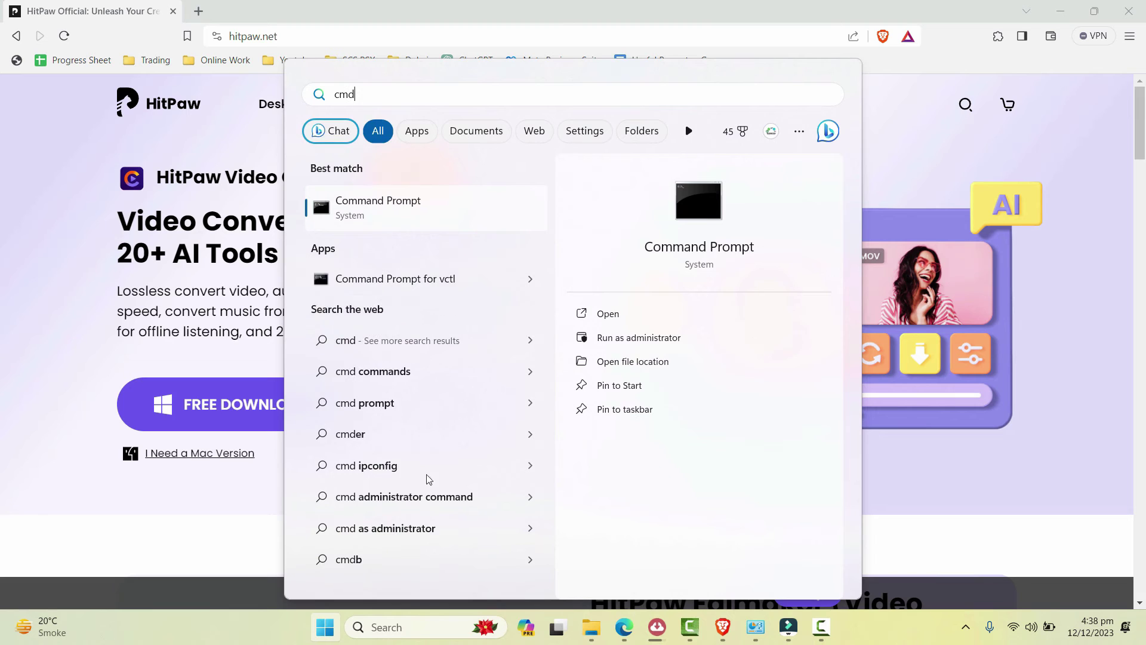
{"action": "right_click", "coordinate": [361, 211]}
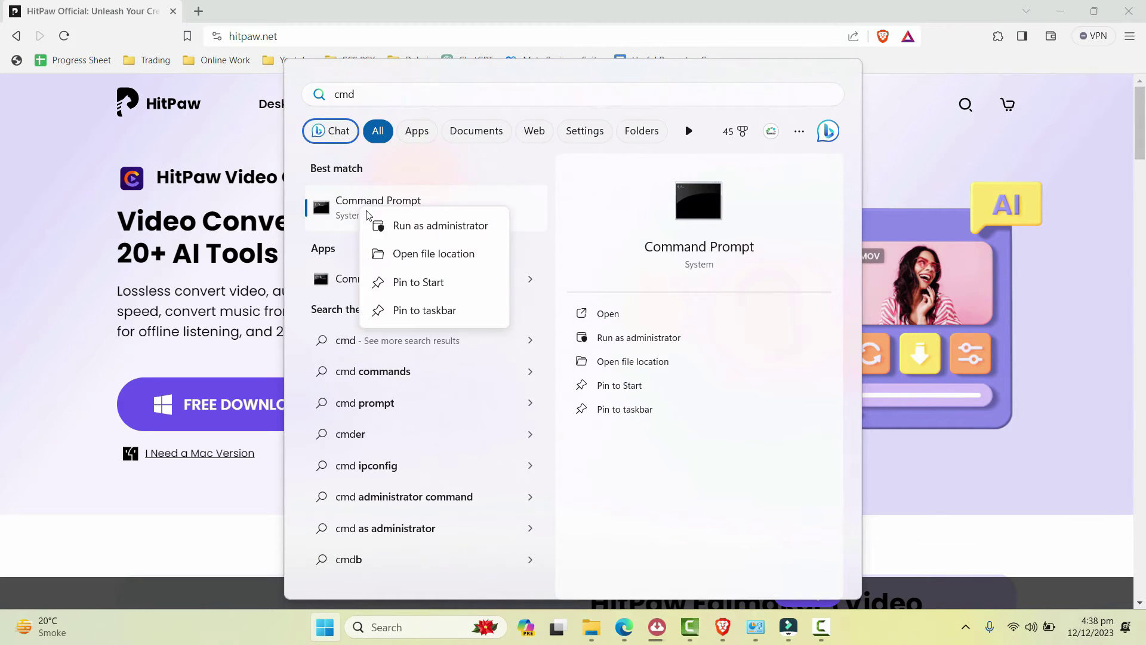
{"action": "left_click", "coordinate": [398, 225]}
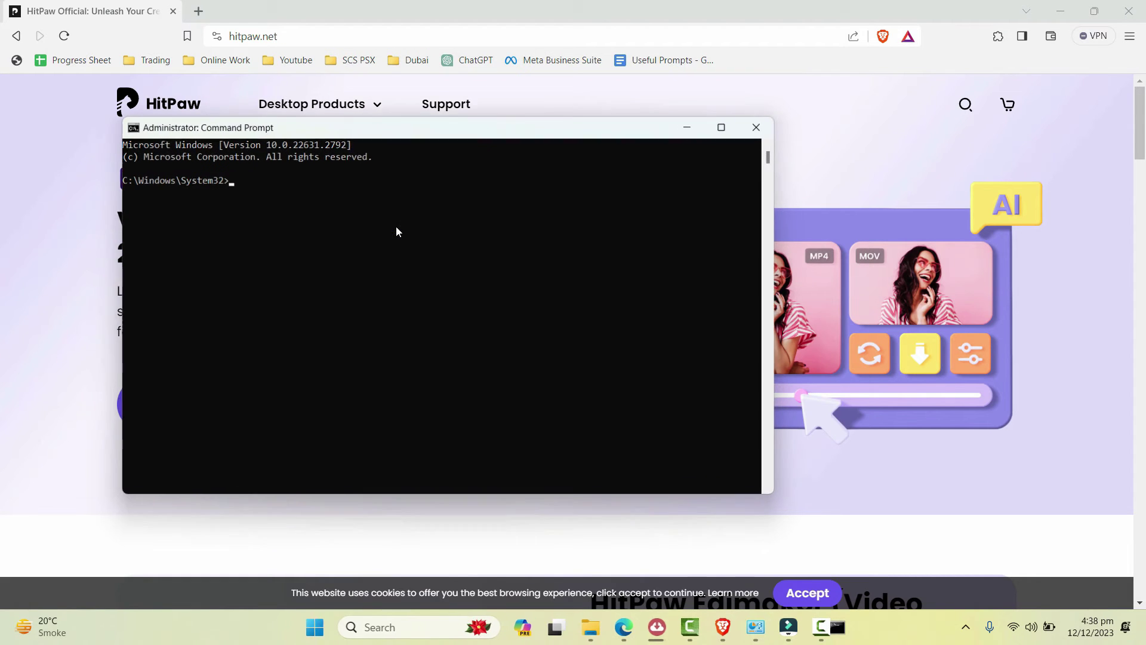
{"action": "left_click", "coordinate": [738, 127]}
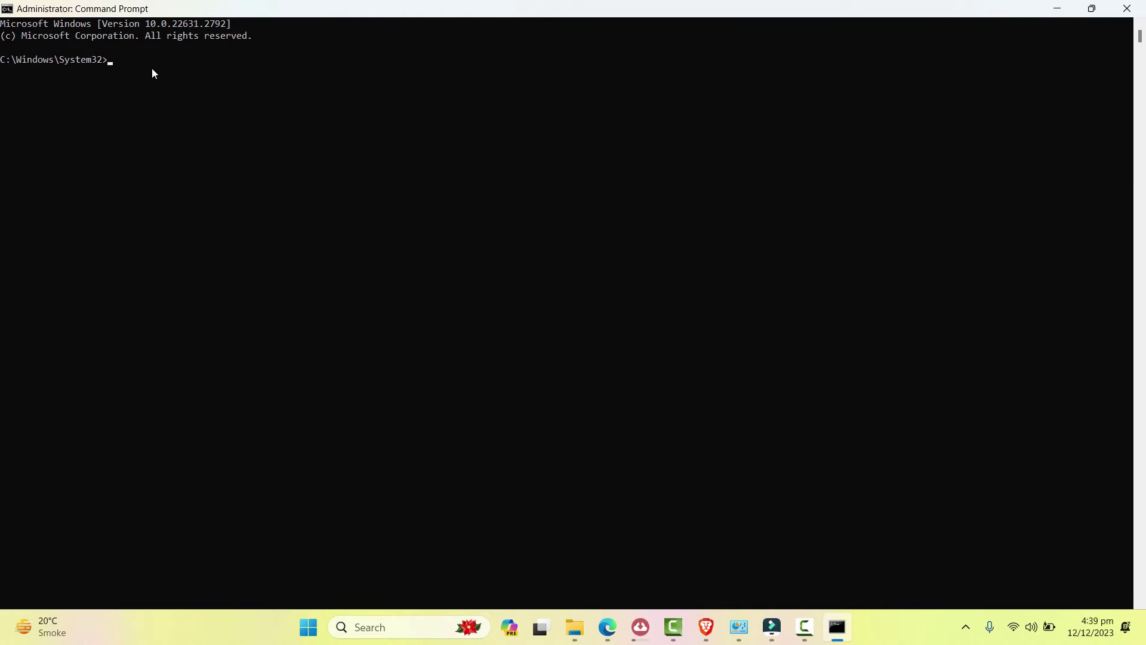
Step: Run 'netsh winsock reset' in the administrator Command Prompt
{"action": "type", "text": "netsh winsock reset"}
{"action": "key", "text": "Return"}
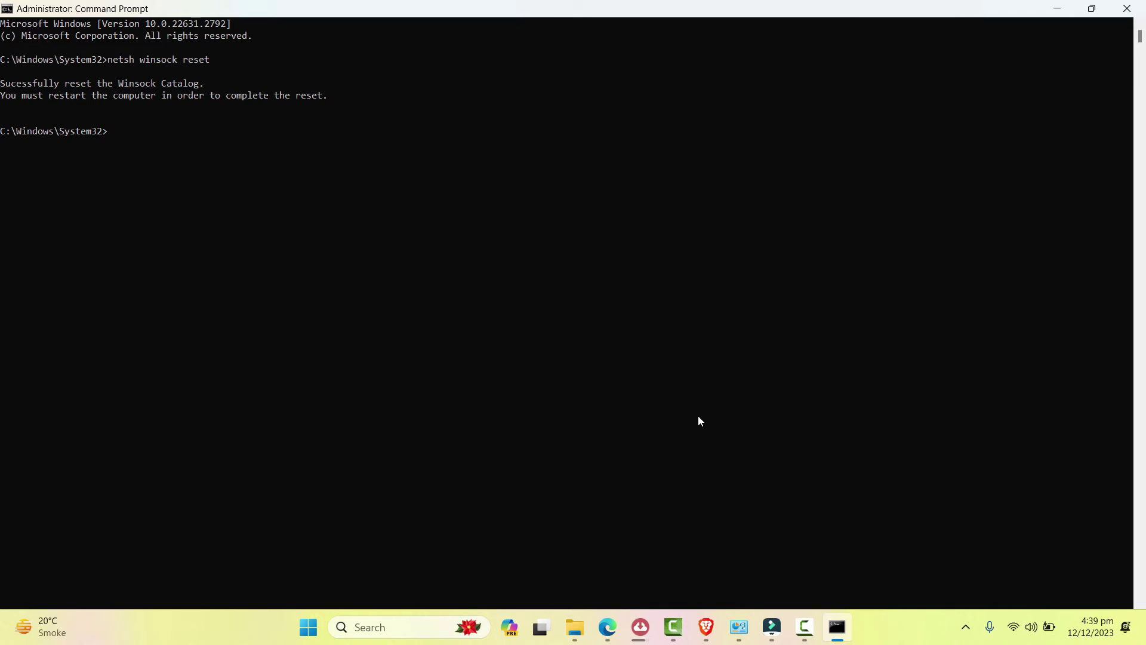
Step: In Brave, reopen the Hitpaw sponsored link to confirm it loads, then return to the Google results
{"action": "left_click", "coordinate": [707, 628]}
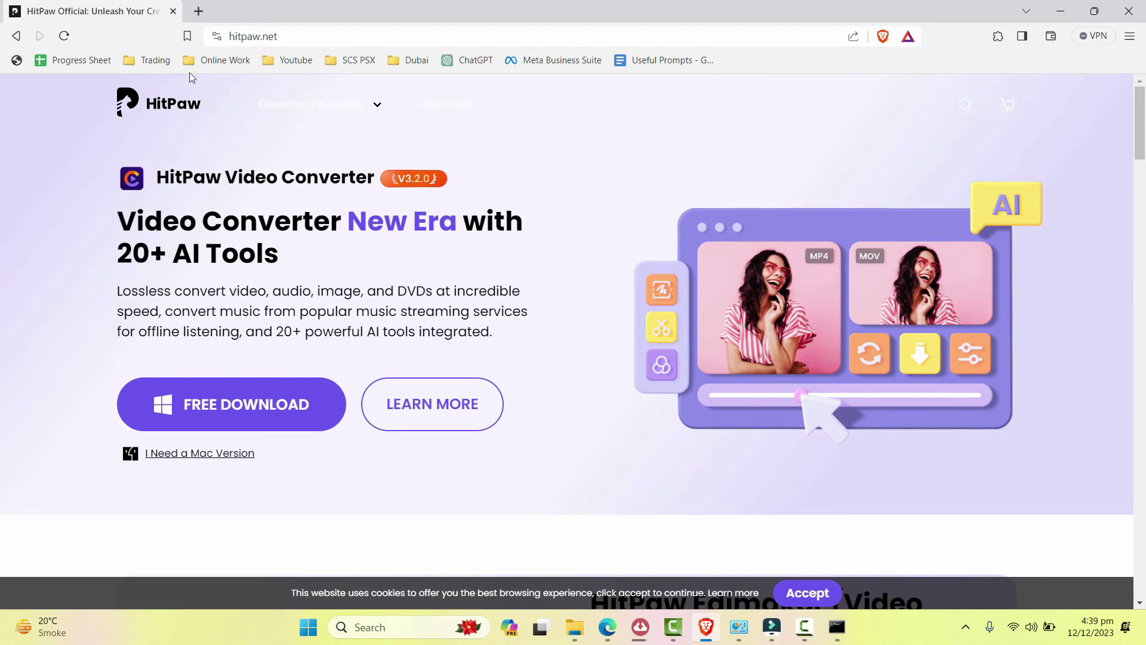
{"action": "left_click", "coordinate": [16, 36]}
{"action": "left_click", "coordinate": [188, 321]}
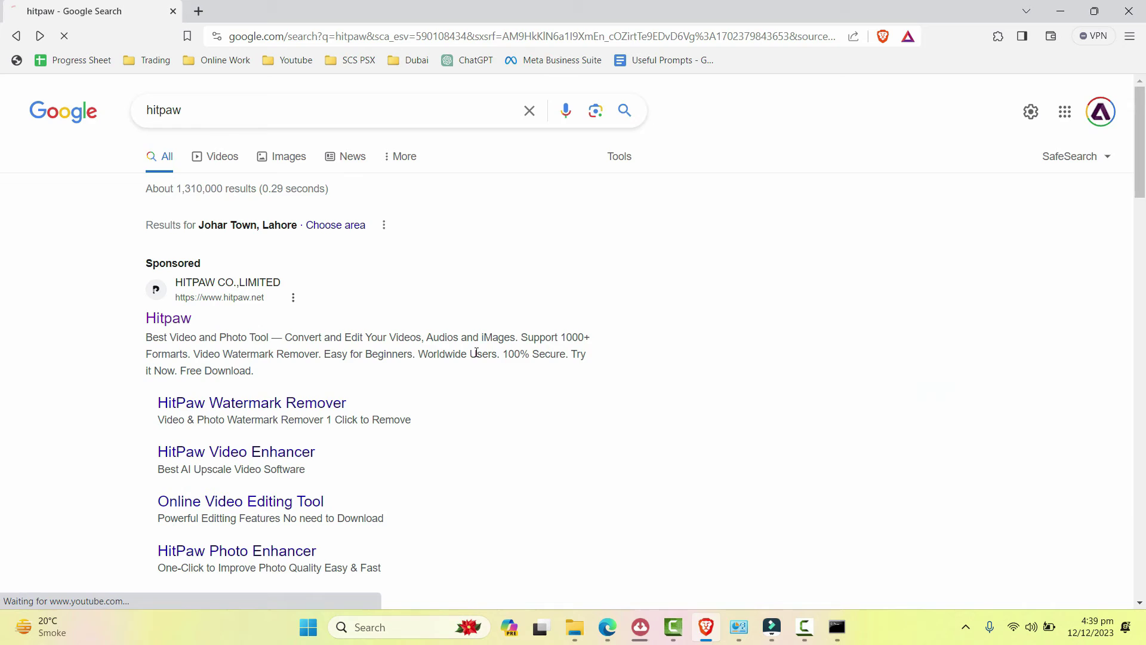
{"action": "left_click", "coordinate": [18, 37]}
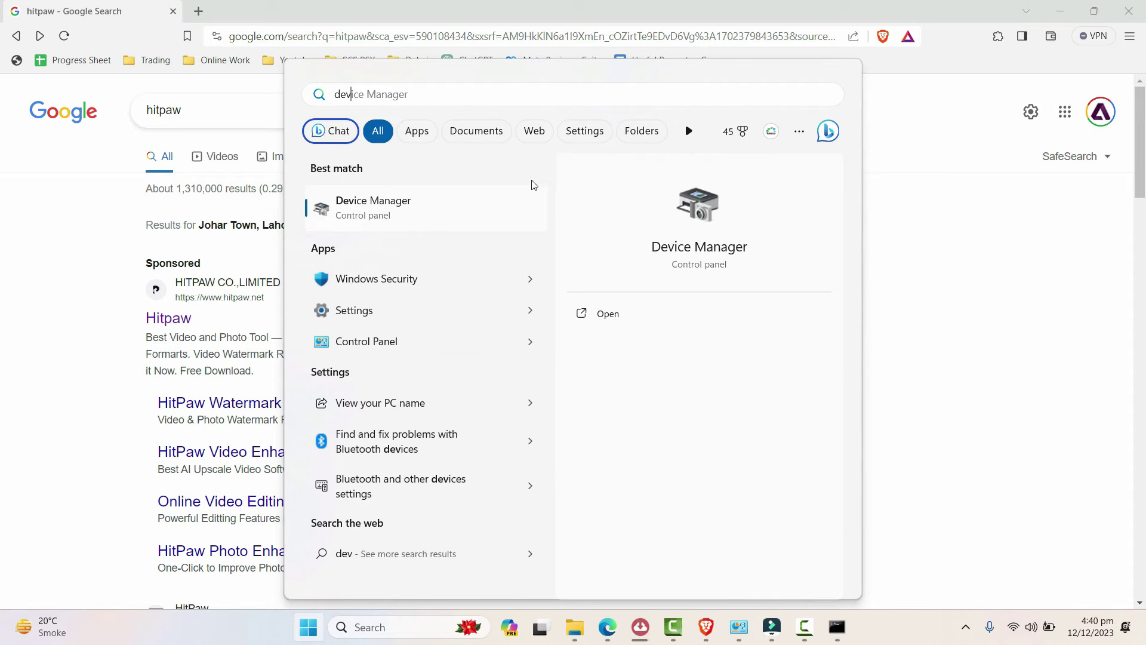
Step: In Device Manager's Network adapters, open the 802.11n USB Wireless LAN Card's properties
{"action": "left_click", "coordinate": [350, 209]}
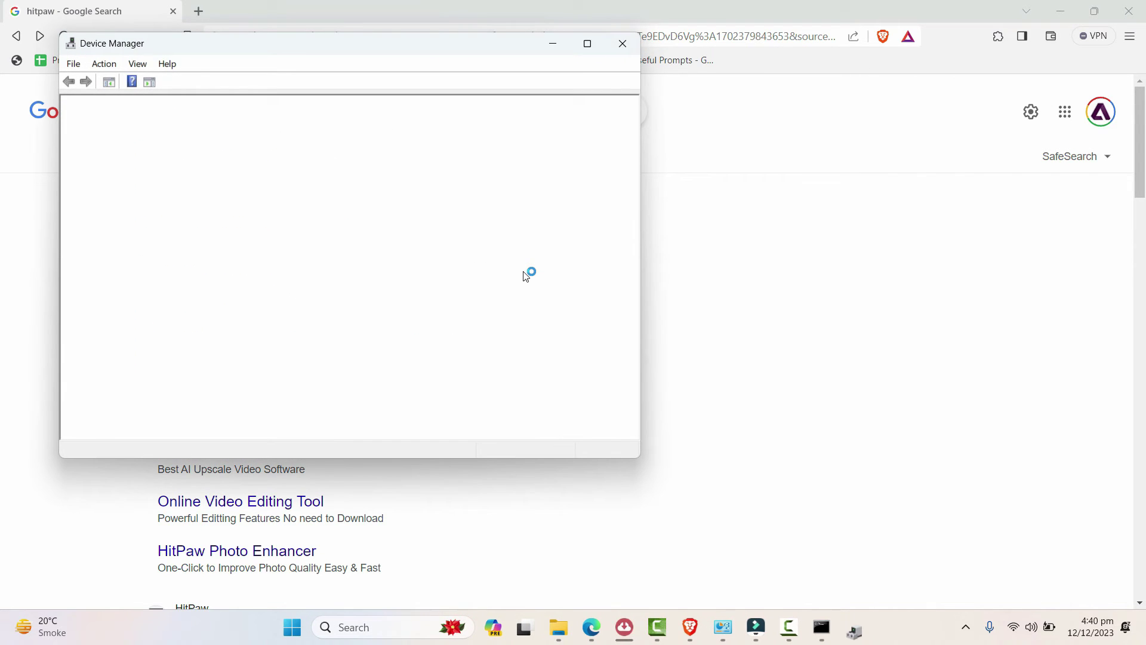
{"action": "left_click", "coordinate": [83, 291]}
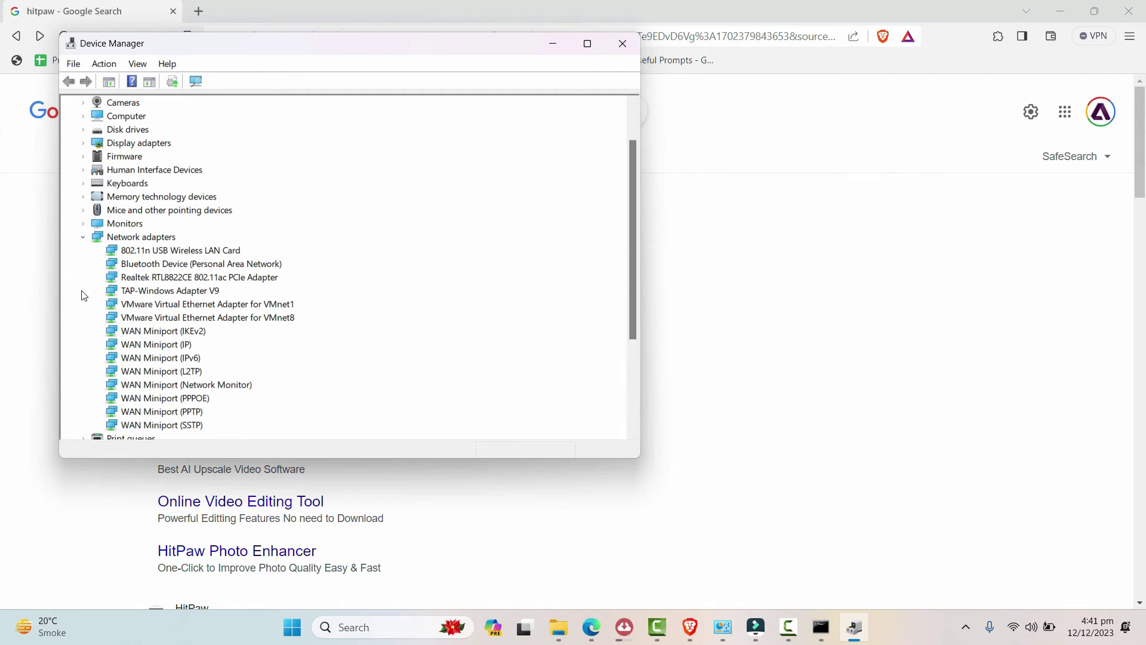
{"action": "left_click", "coordinate": [175, 254]}
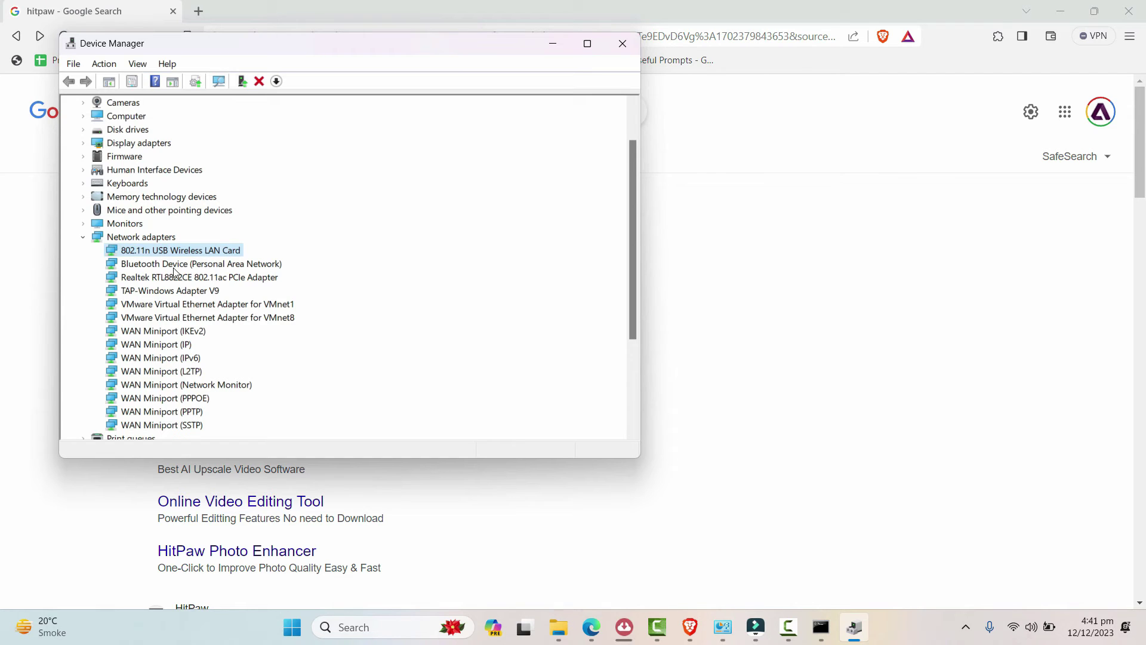
{"action": "scroll", "coordinate": [158, 261], "scroll_direction": "down", "scroll_amount": 1}
{"action": "left_click", "coordinate": [193, 238]}
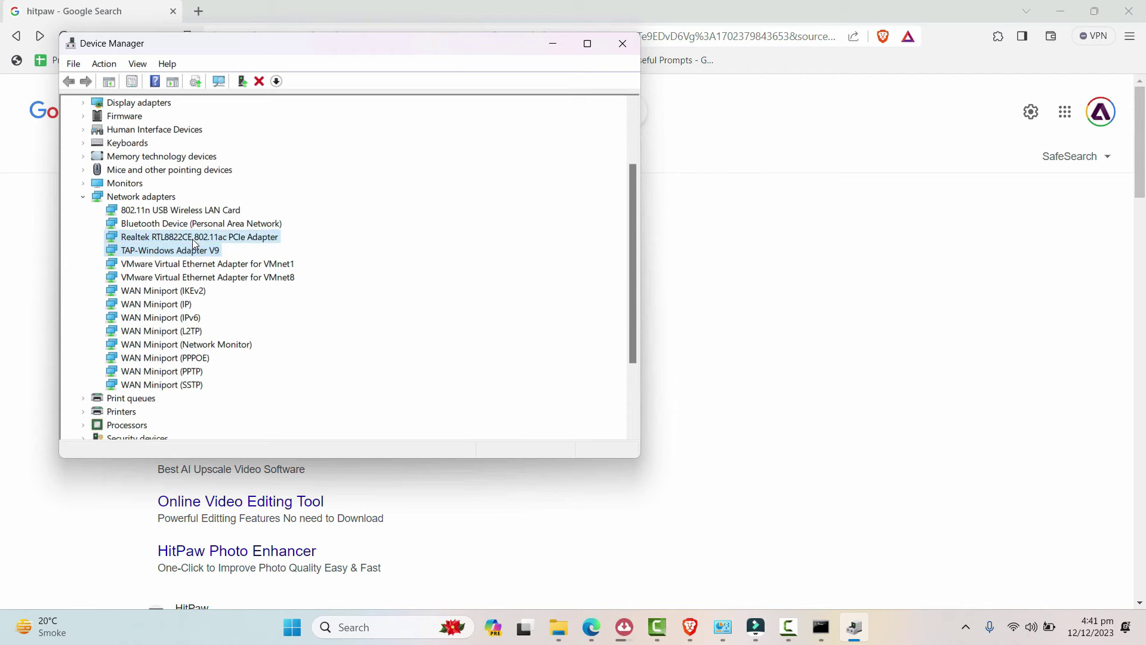
{"action": "left_click", "coordinate": [170, 211]}
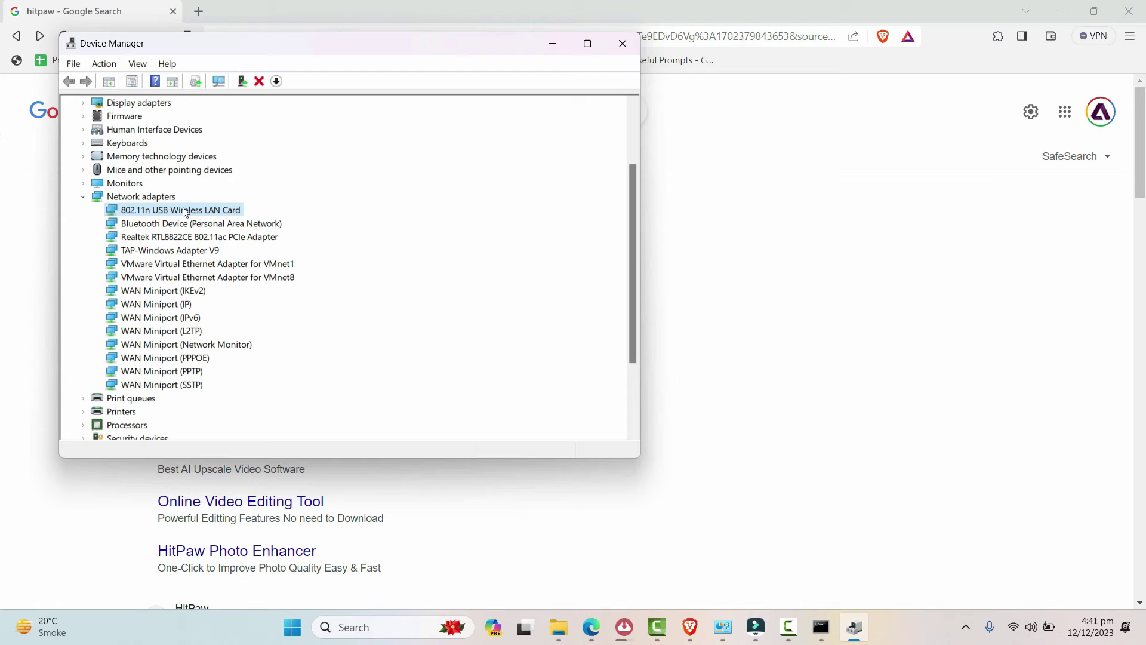
{"action": "double_click", "coordinate": [215, 211]}
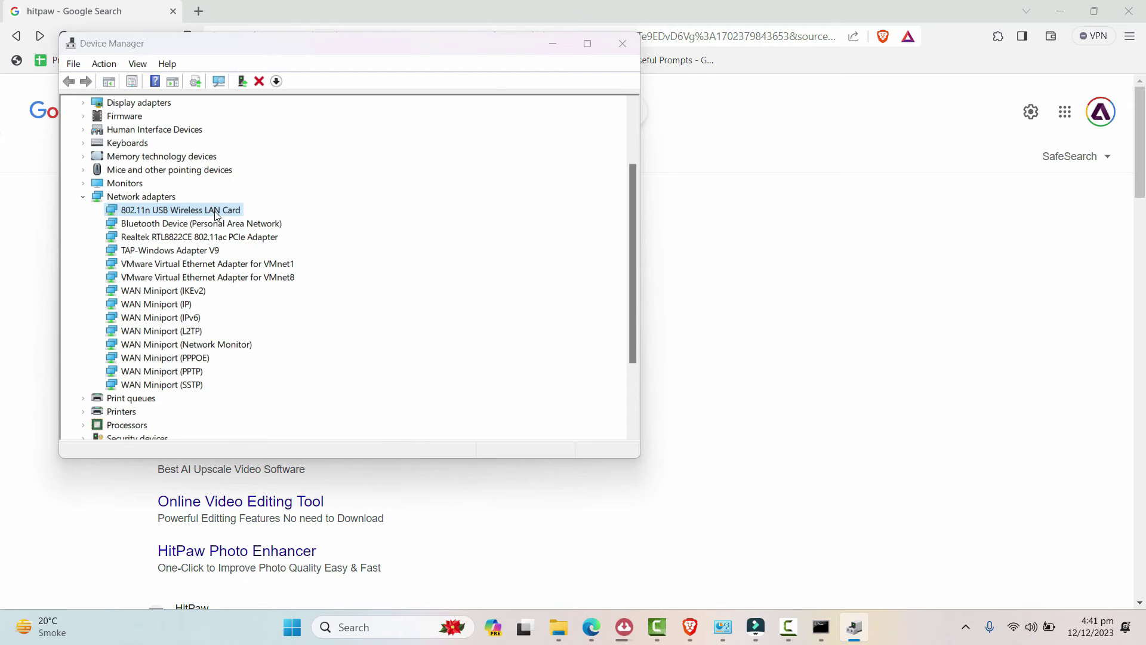
{"action": "left_click", "coordinate": [269, 114]}
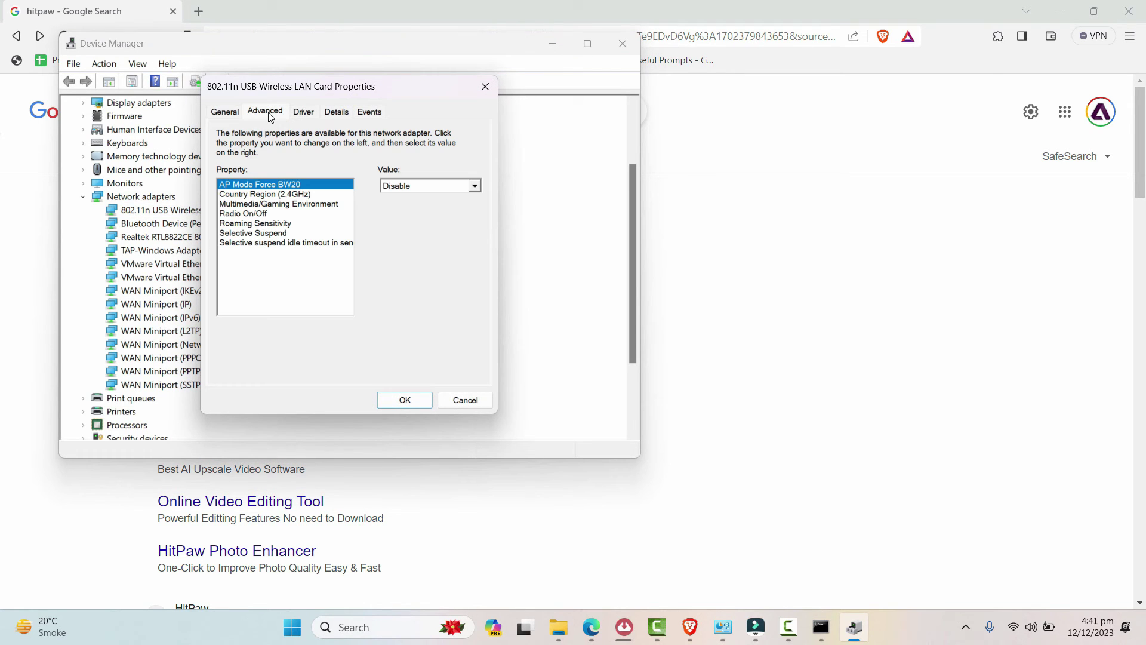
Step: Update the adapter's driver by picking 802.11n USB Wireless LAN Card from the compatible drivers list
{"action": "left_click", "coordinate": [299, 113]}
{"action": "left_click", "coordinate": [240, 279]}
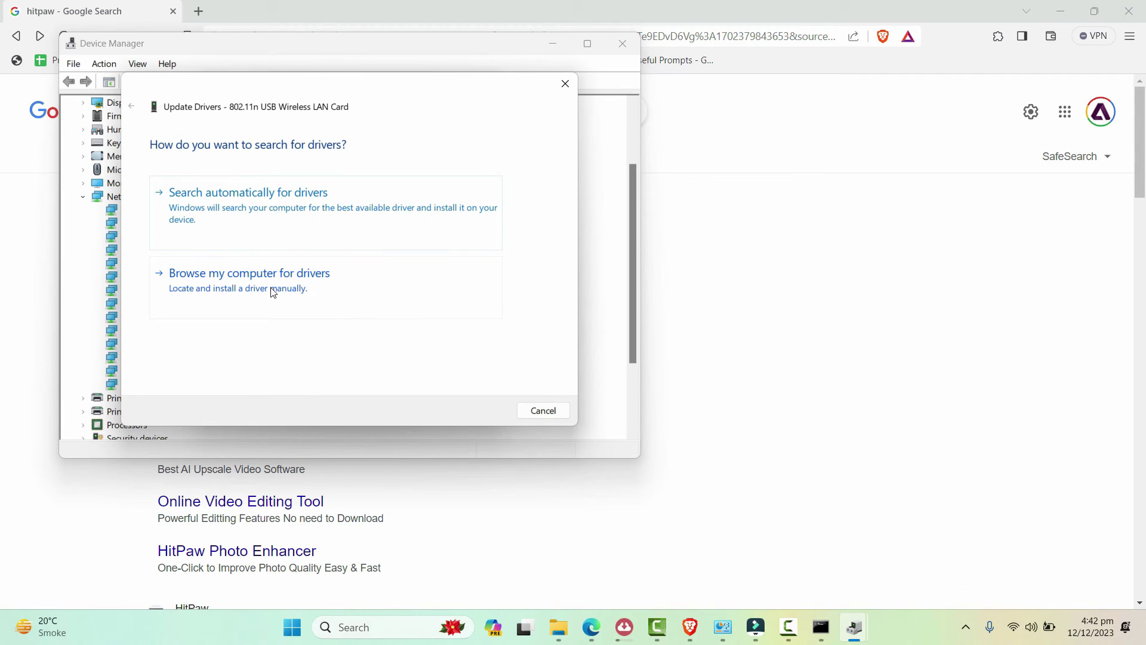
{"action": "left_click", "coordinate": [227, 290]}
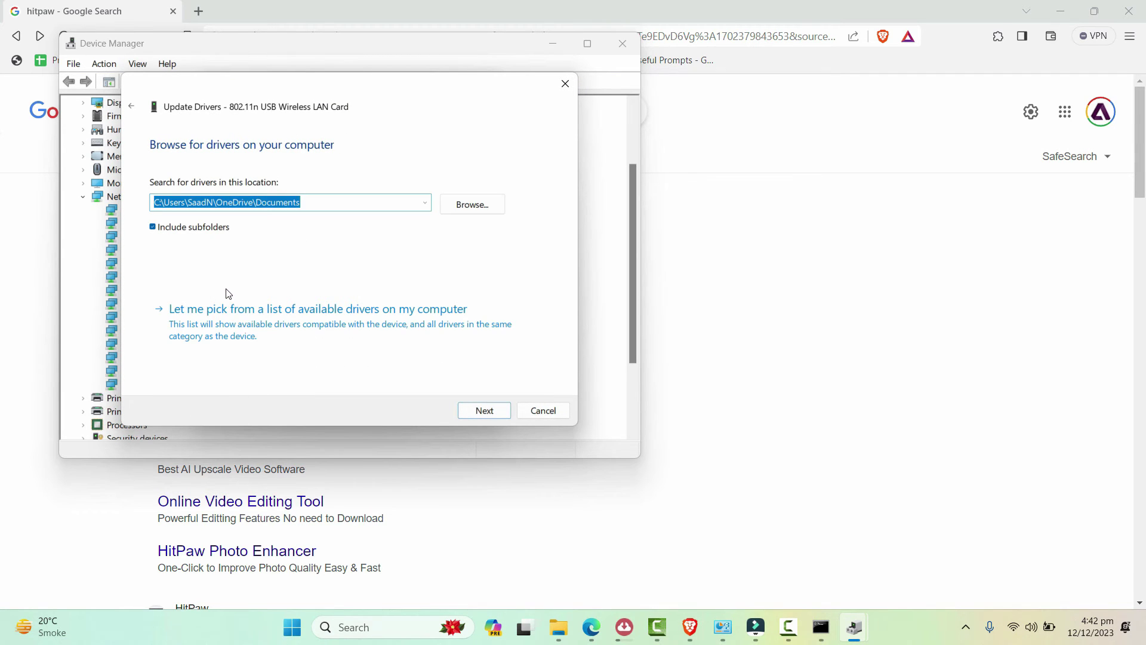
{"action": "left_click", "coordinate": [287, 315]}
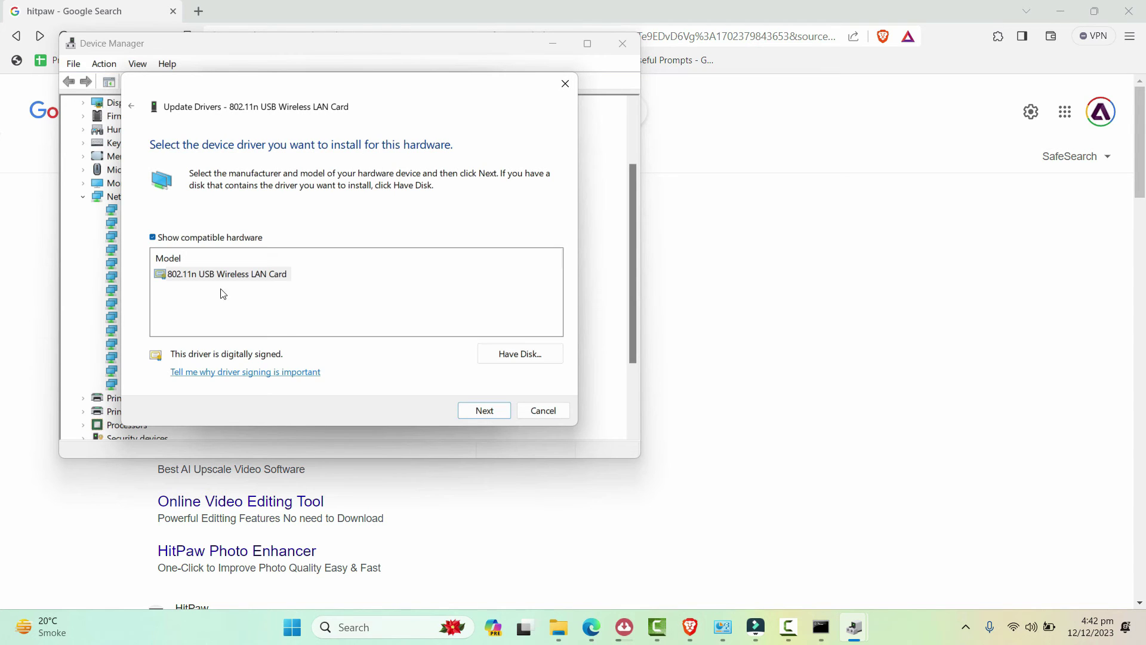
{"action": "left_click", "coordinate": [220, 278]}
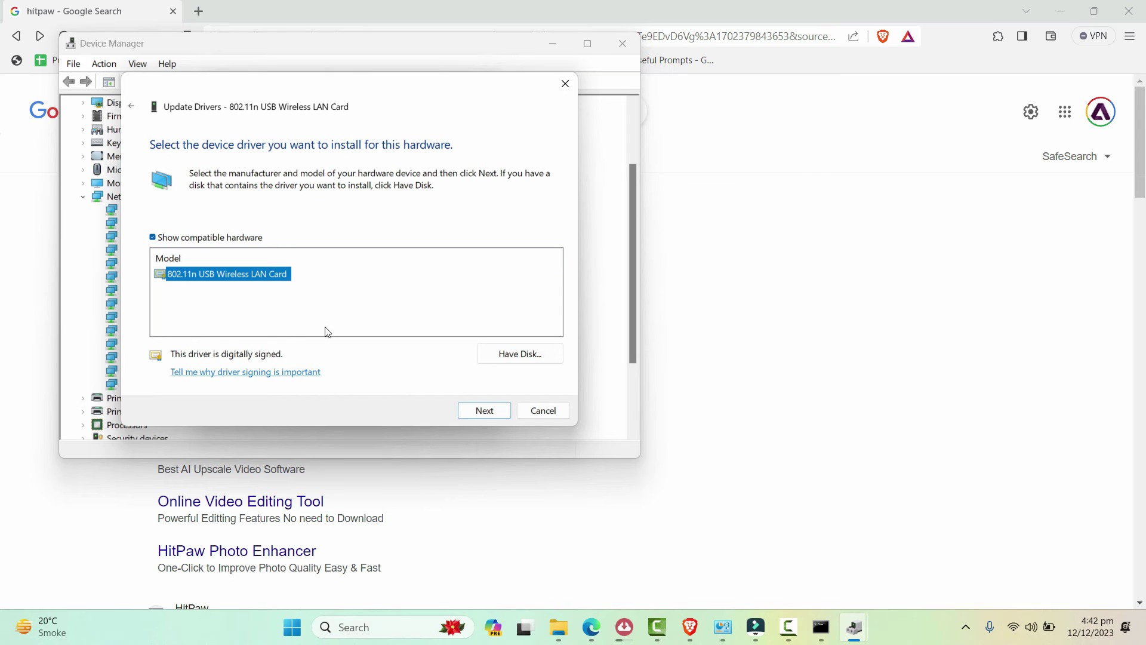
{"action": "left_click", "coordinate": [481, 412]}
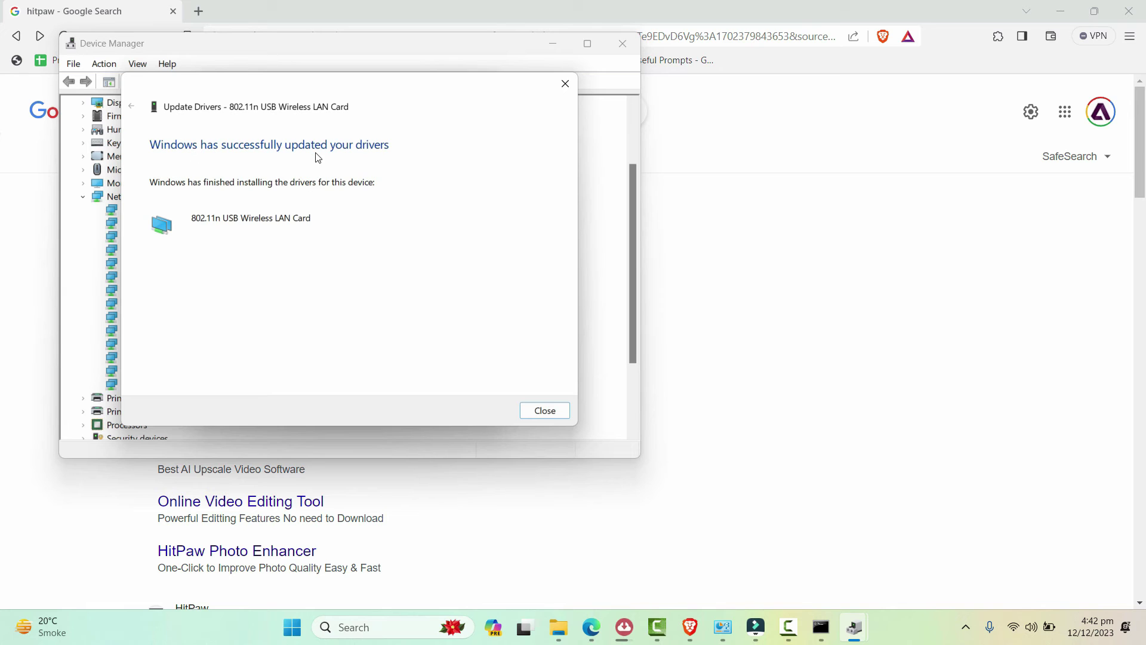
Step: Close the driver update wizard and adapter properties, confirm hitpaw.net loads, then return to Google results
{"action": "left_click", "coordinate": [545, 411]}
{"action": "left_click", "coordinate": [404, 399]}
{"action": "key", "text": "alt+Tab"}
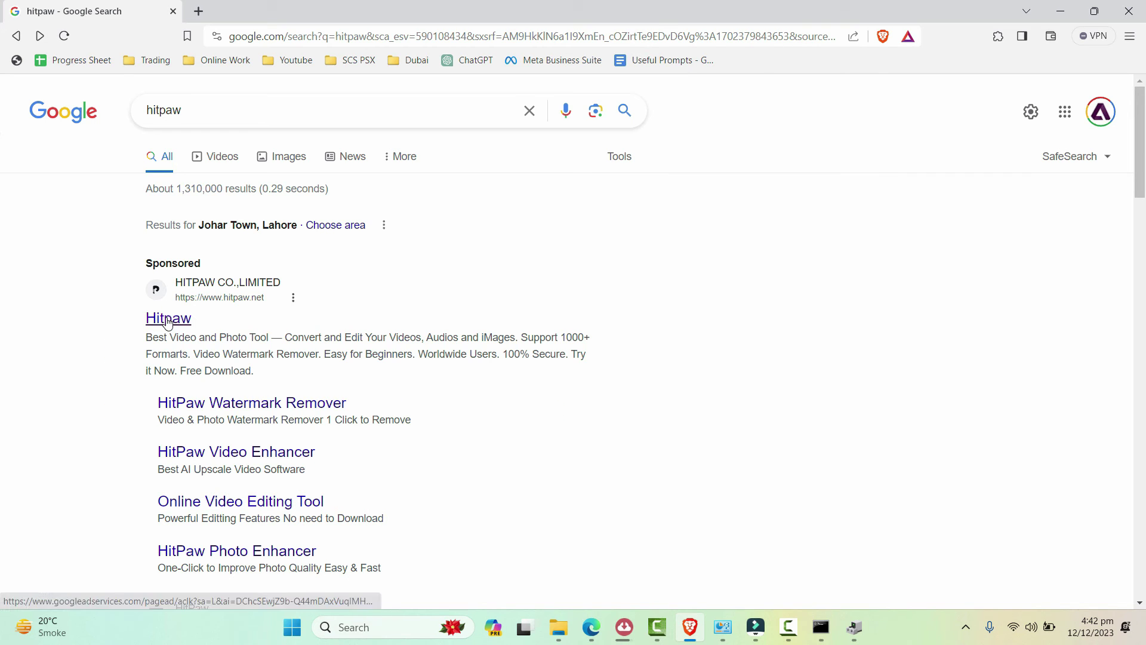
{"action": "left_click", "coordinate": [168, 320]}
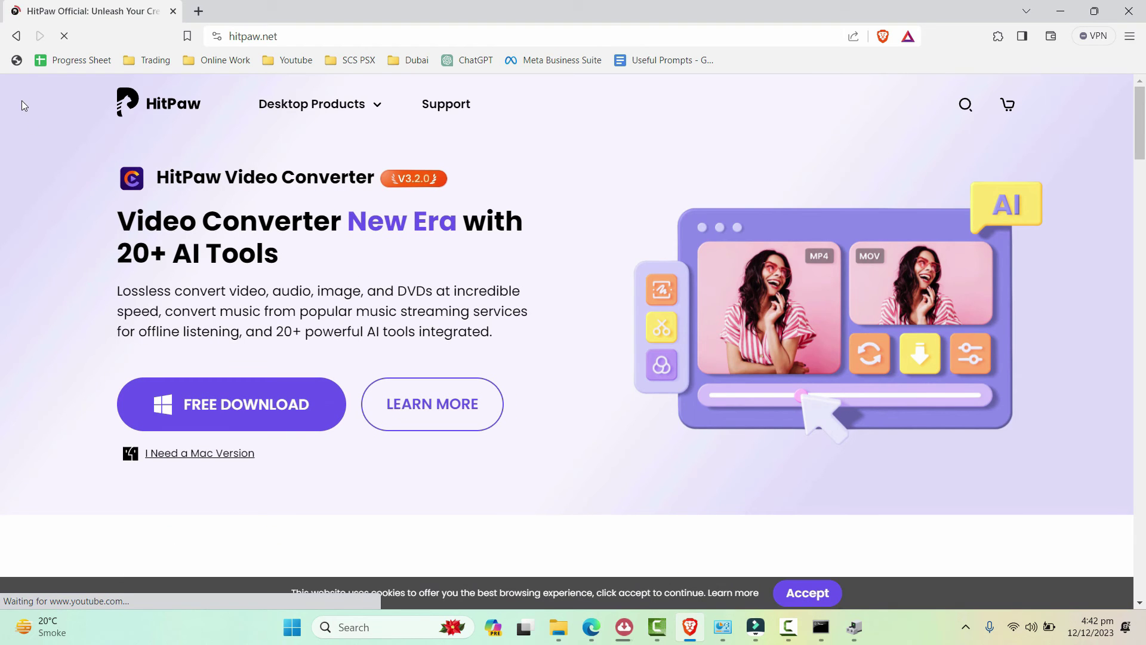
{"action": "left_click", "coordinate": [16, 35]}
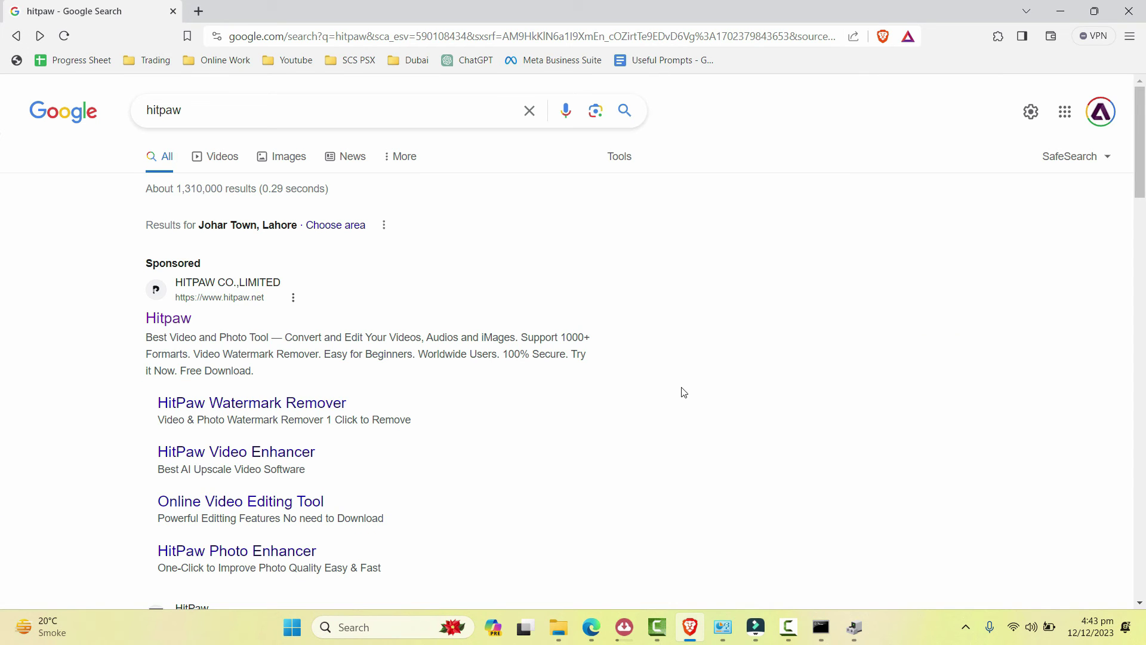